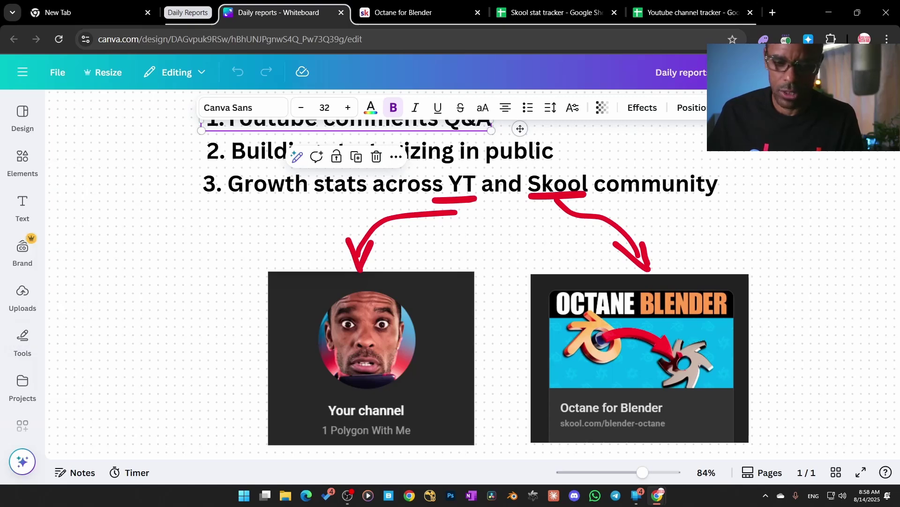
Switch to the YouTube Studio community comments and shorten the Windows focus session duration.
key(ctrl+1)
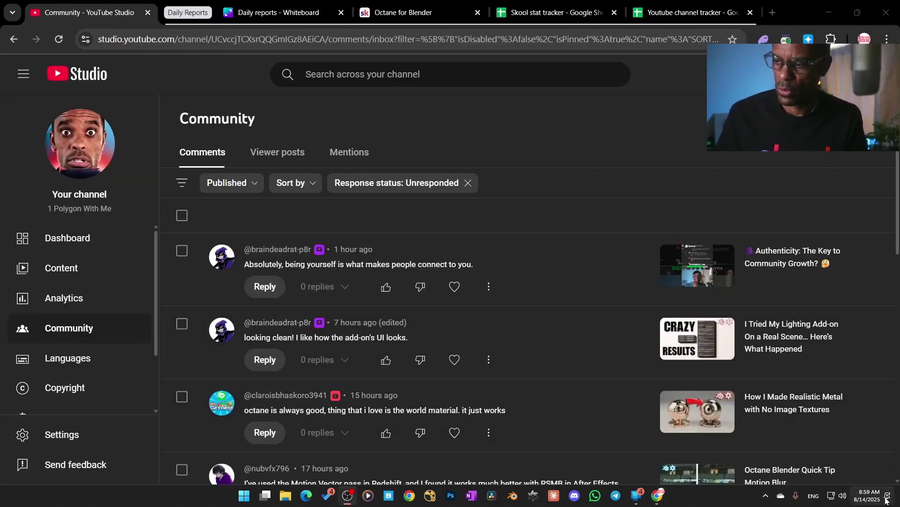
click(868, 495)
click(751, 467)
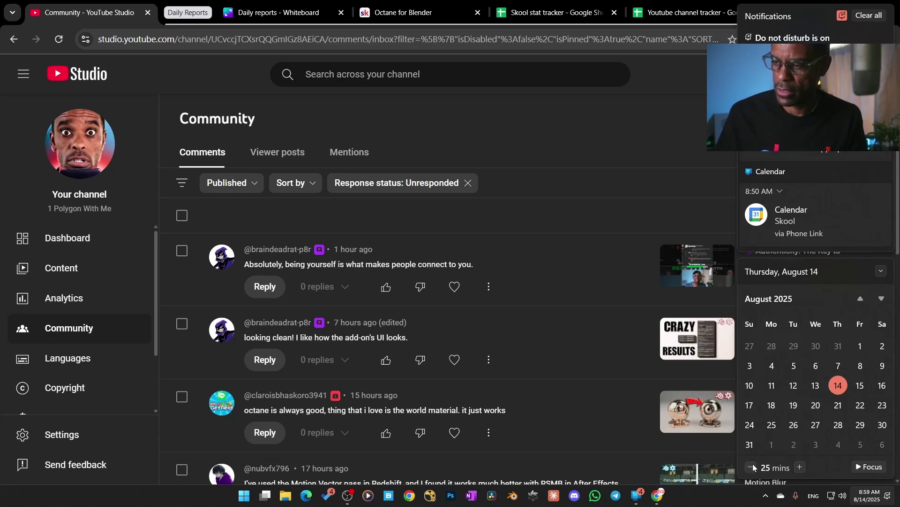
click(753, 467)
click(752, 467)
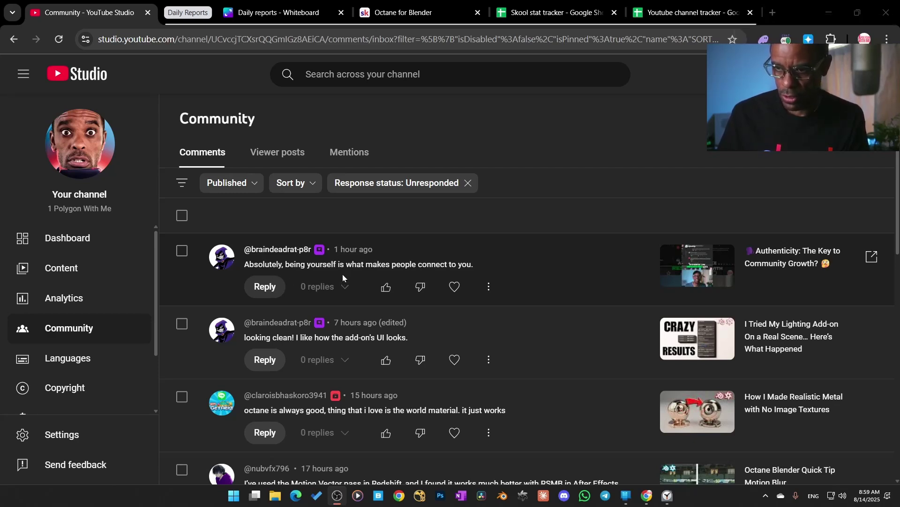
Like and heart the two newest comments, one about being yourself and one praising the lighting add-on's clean UI.
click(454, 286)
click(386, 286)
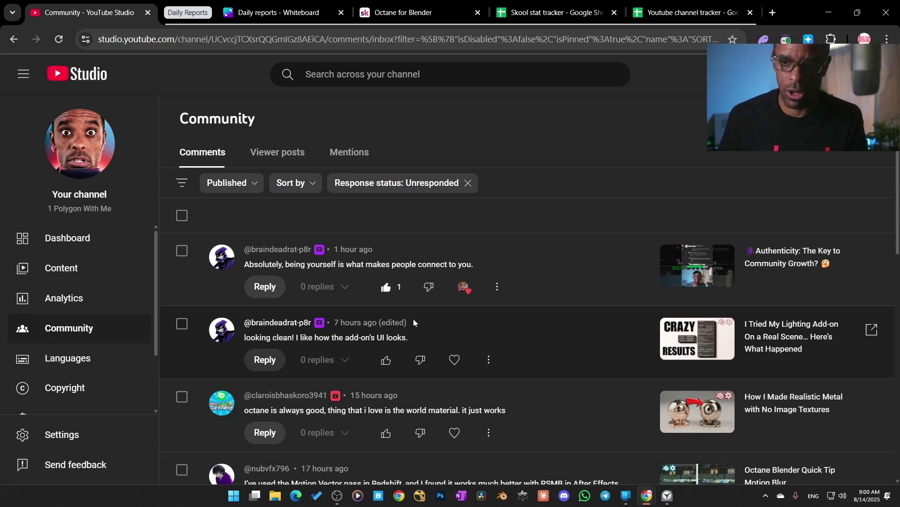
scroll(338, 358, down, 1)
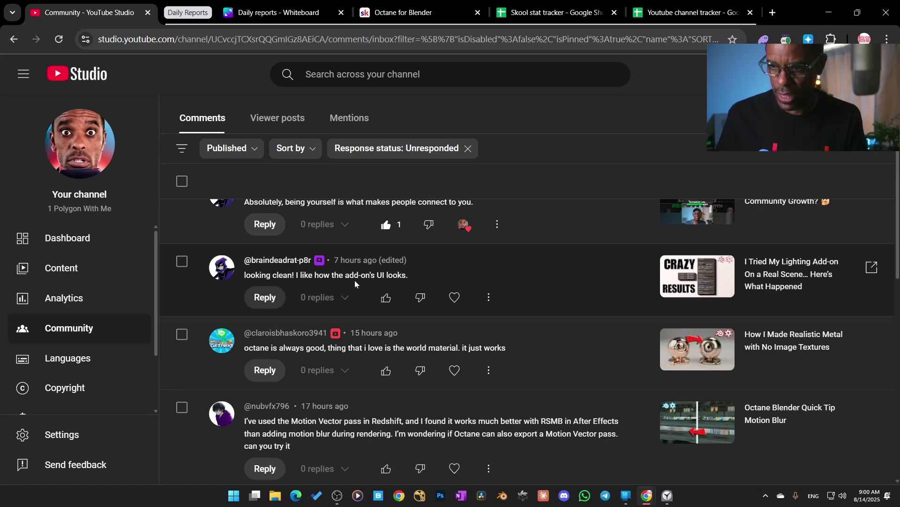
click(386, 295)
click(454, 297)
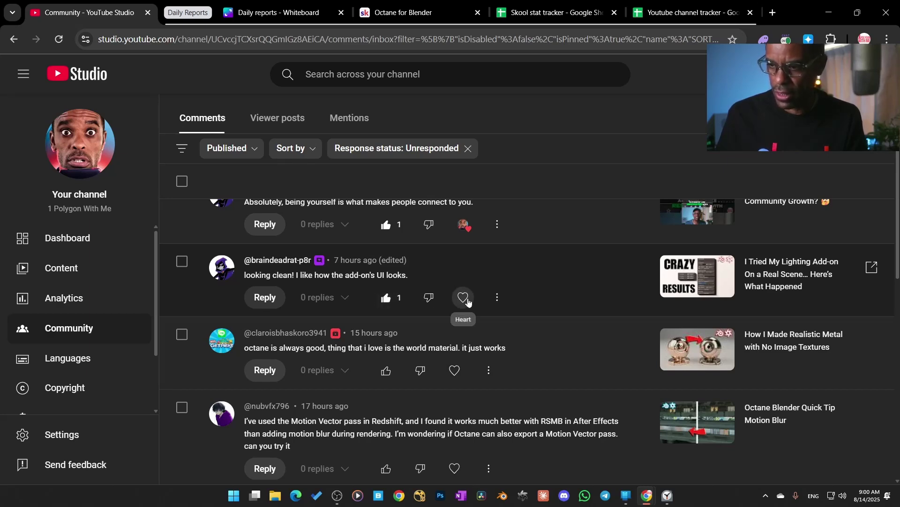
Look at the lighting add-on video's comments page, return to the community comments, and like and heart the comment about Octane's world material.
click(783, 271)
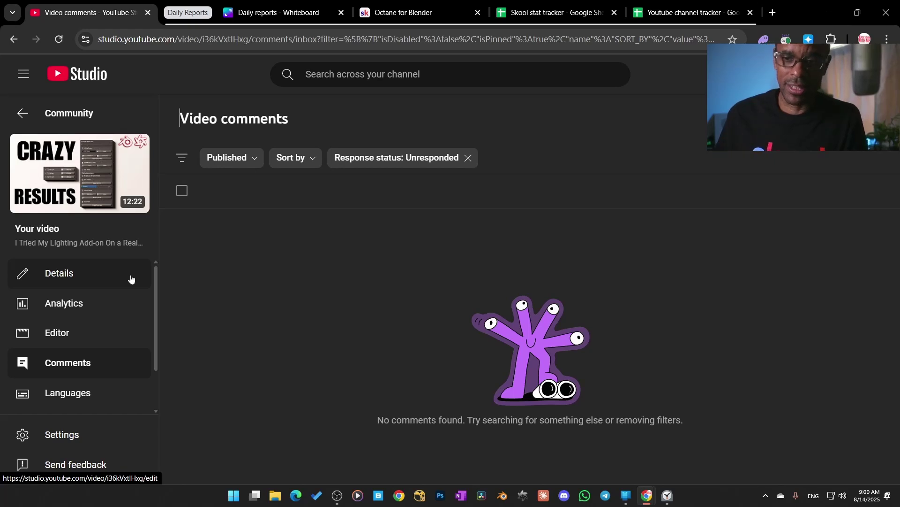
click(38, 118)
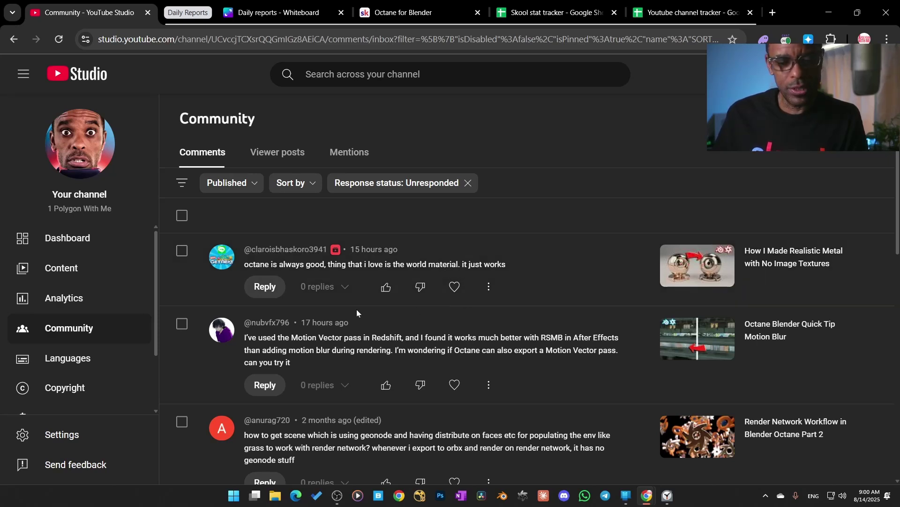
click(386, 287)
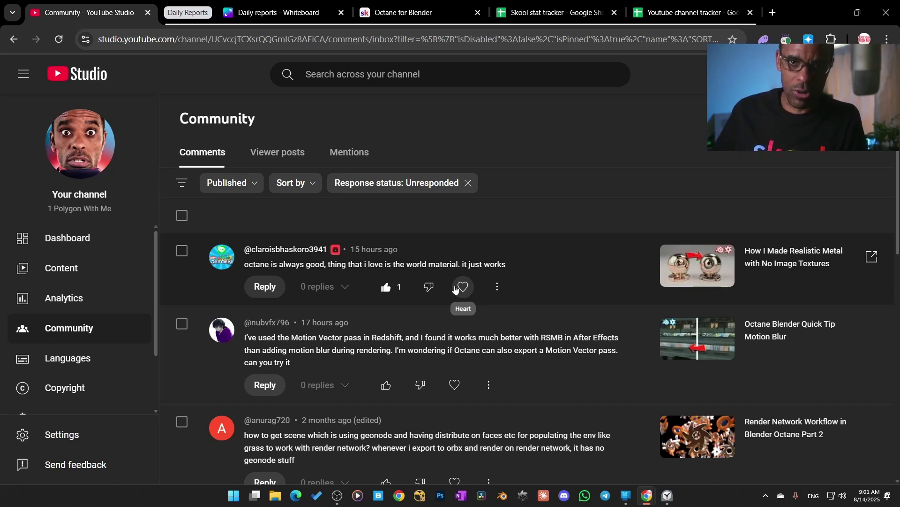
click(456, 288)
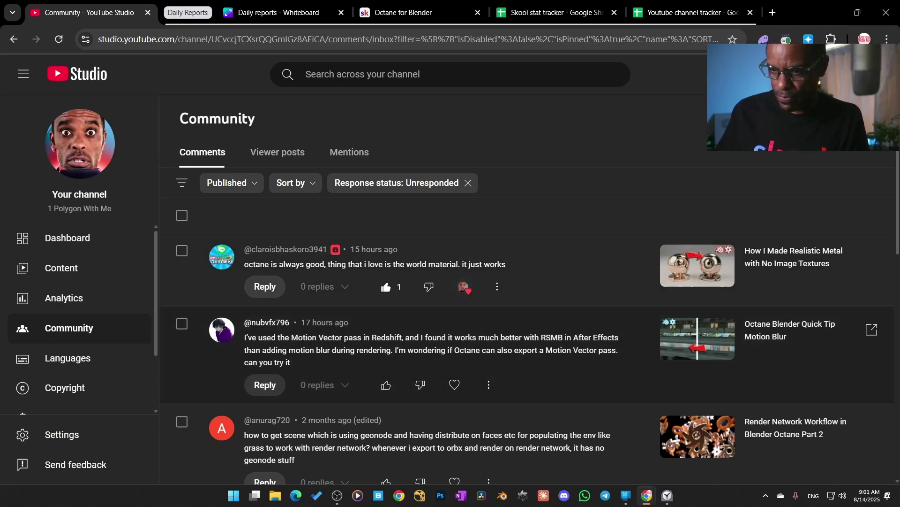
Read the comment asking about a Motion Vector pass in Octane and launch Blender.
scroll(343, 323, down, 3)
scroll(344, 323, up, 1)
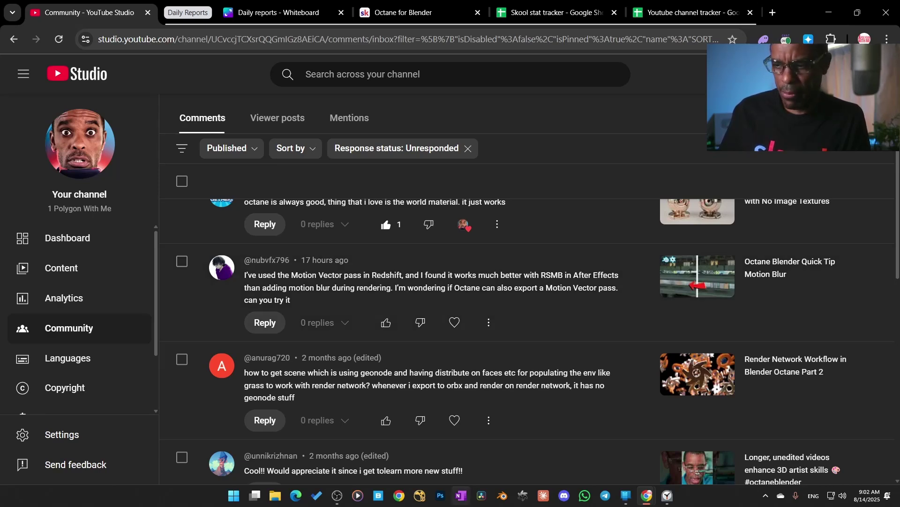
click(503, 496)
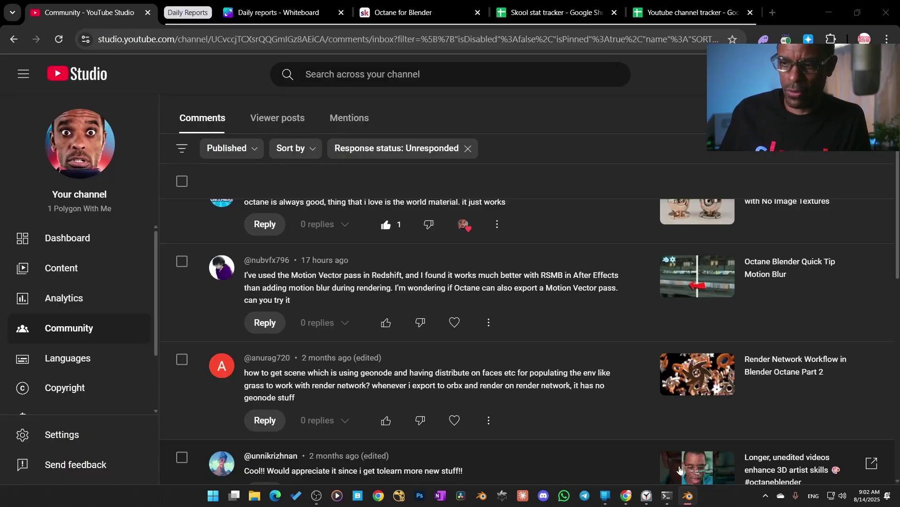
mouse_move(688, 495)
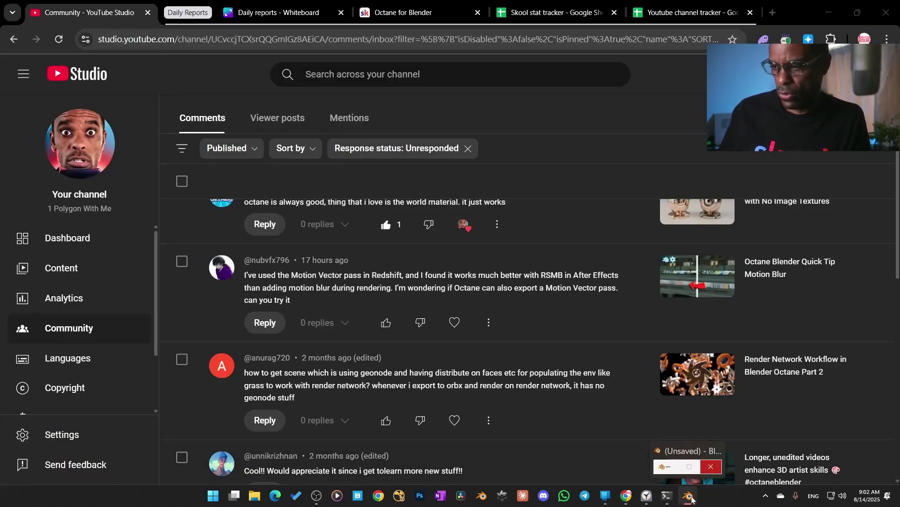
mouse_move(687, 464)
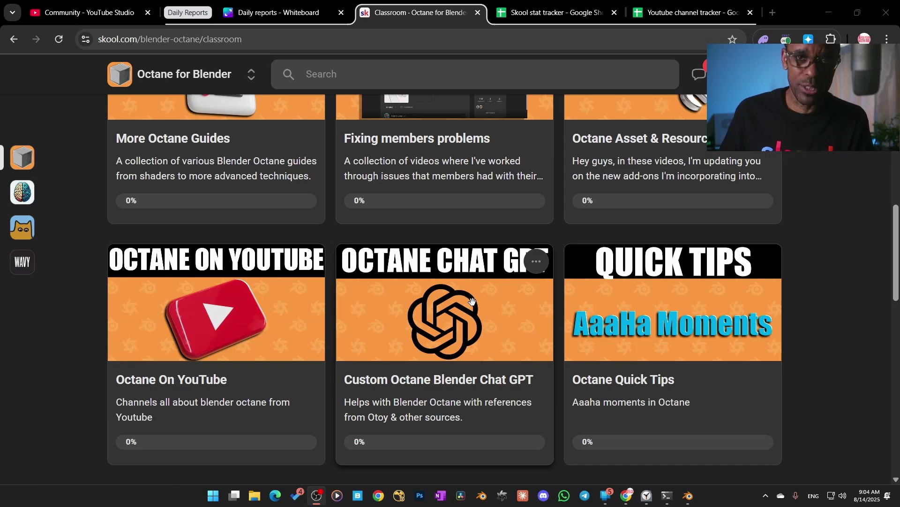
Switch to the Blender Octane Guide ChatGPT conversation and review the AOV passes needed for motion vector blur.
click(826, 10)
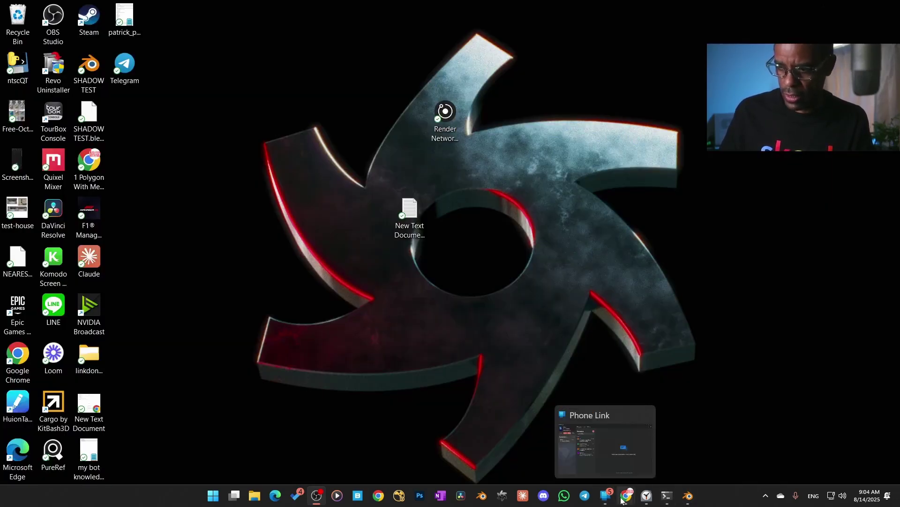
mouse_move(627, 496)
click(708, 458)
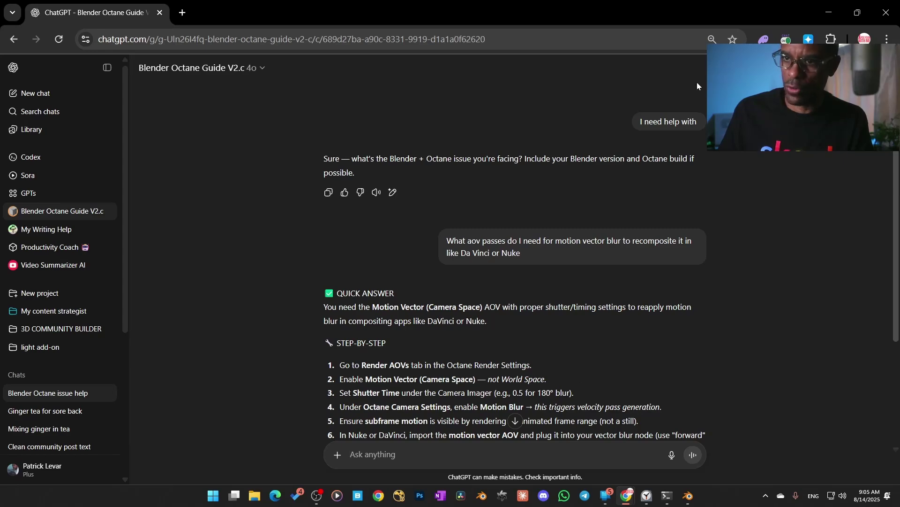
click(828, 13)
In Blender's AOVs setup node tree, connect a new Motion vector AOV node to the Render AOV group's AOV 9 input, below the Noise AOV.
click(688, 496)
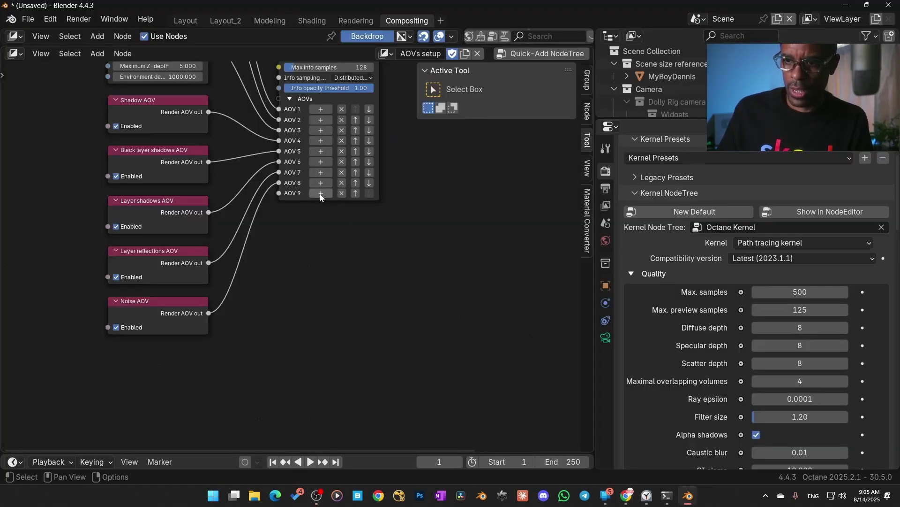
scroll(342, 235, down, 2)
scroll(341, 233, down, 4)
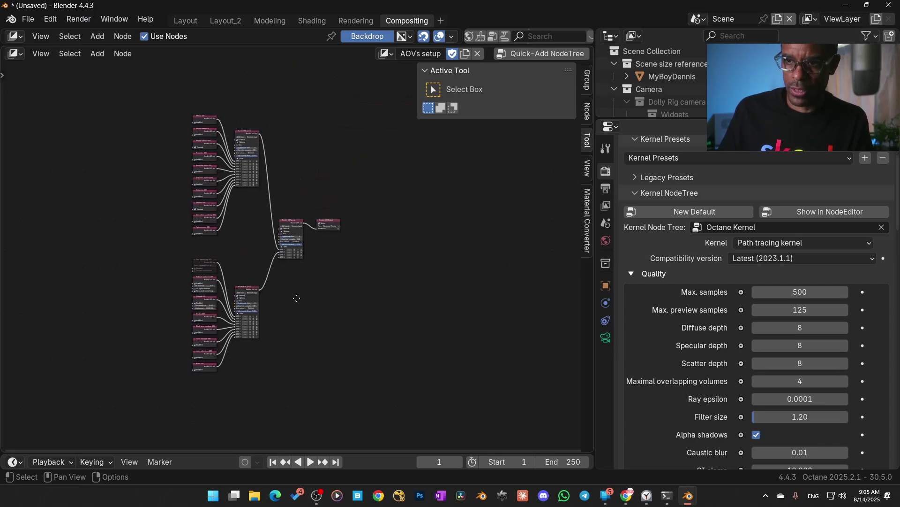
scroll(290, 297, up, 6)
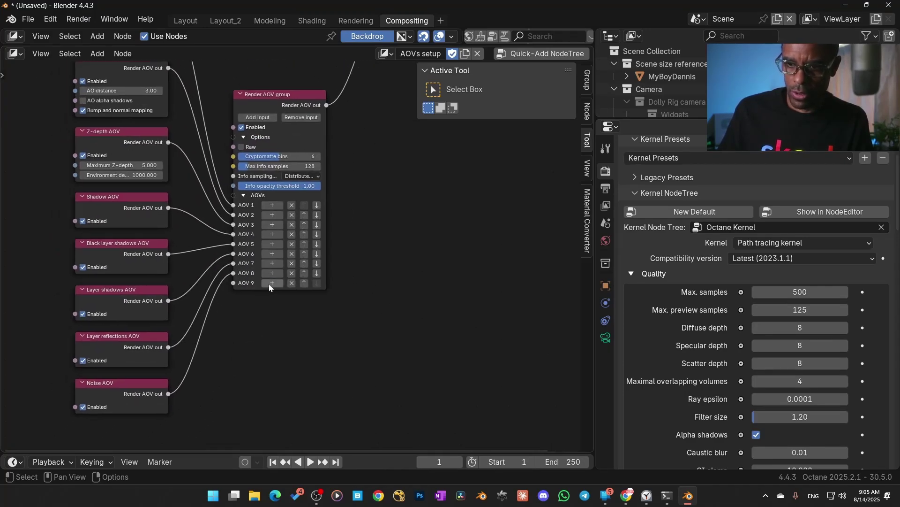
key(shift+a)
click(267, 285)
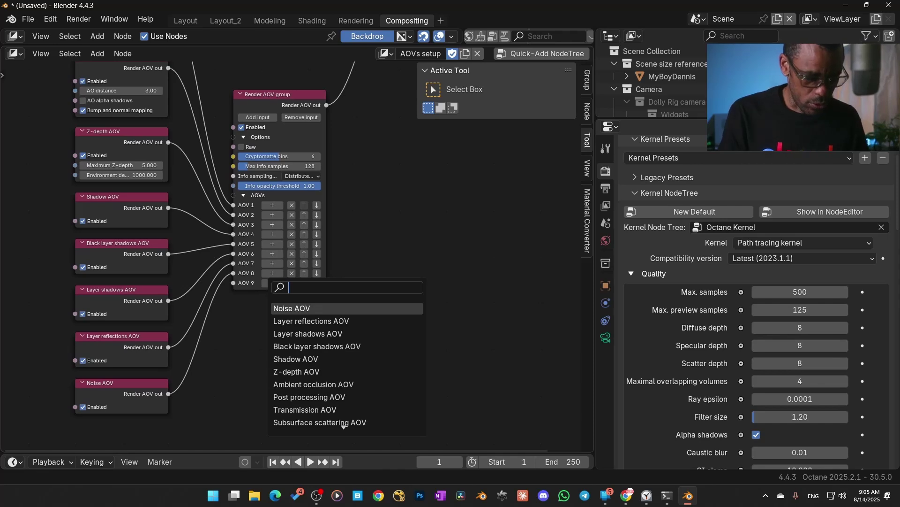
text(mo)
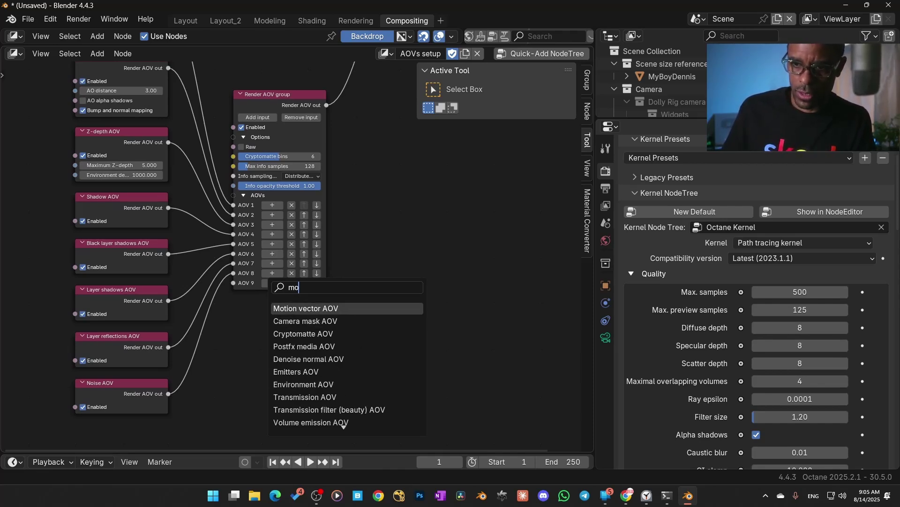
key(Return)
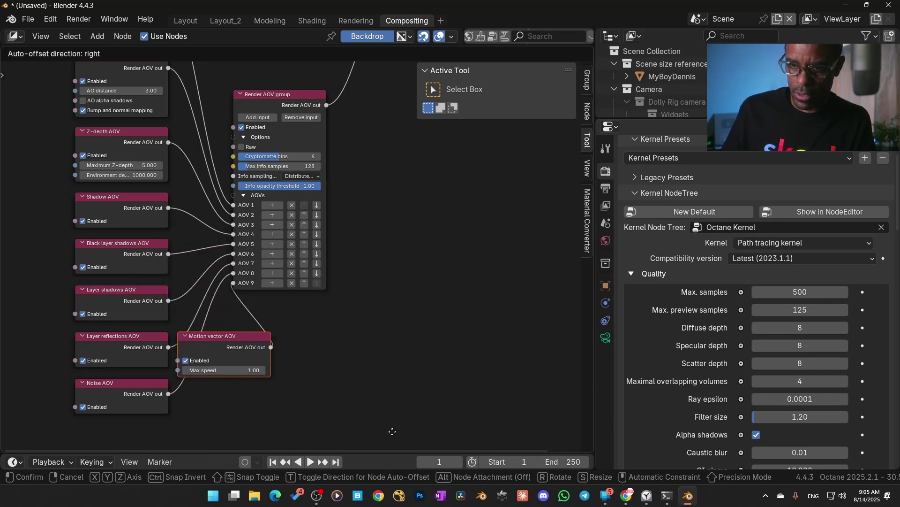
click(285, 409)
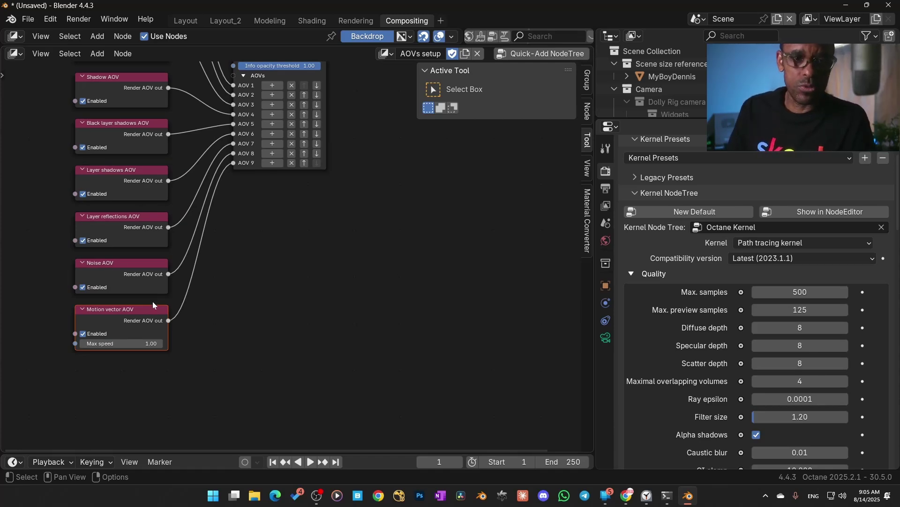
Return to the YouTube Studio comments and like and heart the comment asking about the Motion Vector pass.
click(854, 8)
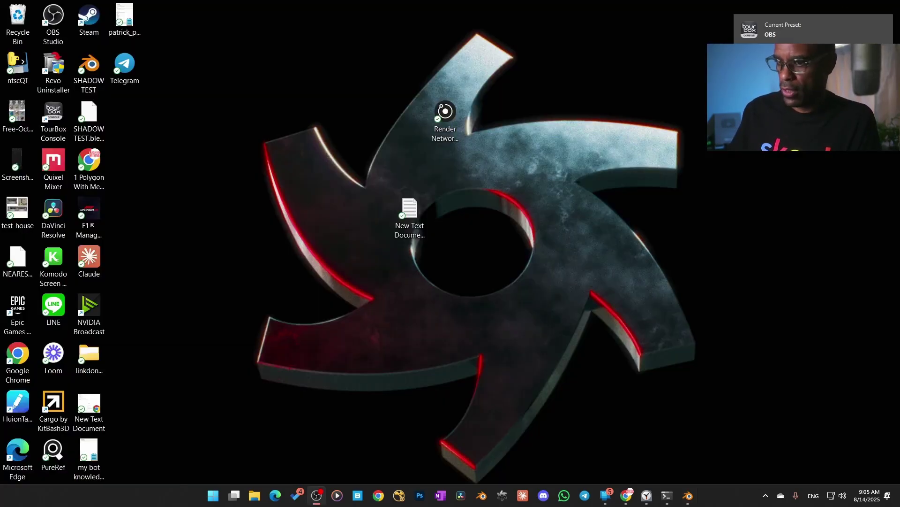
mouse_move(624, 498)
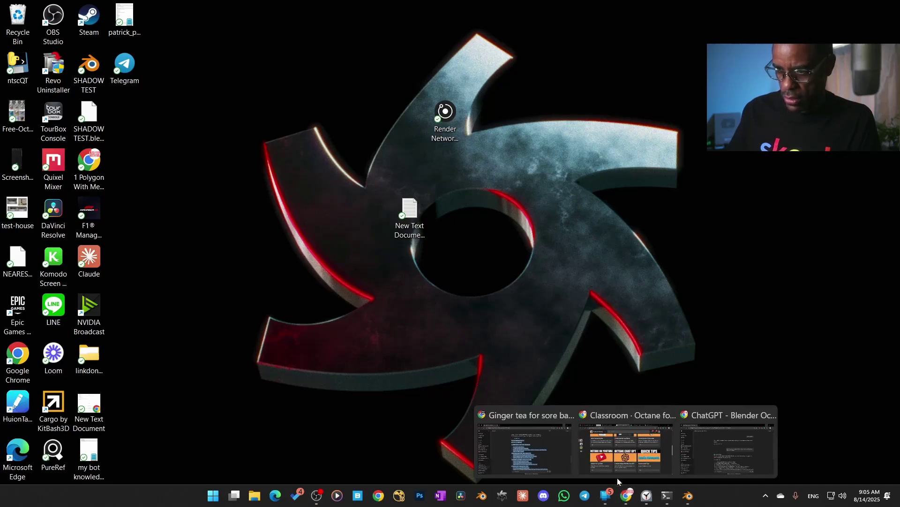
click(535, 454)
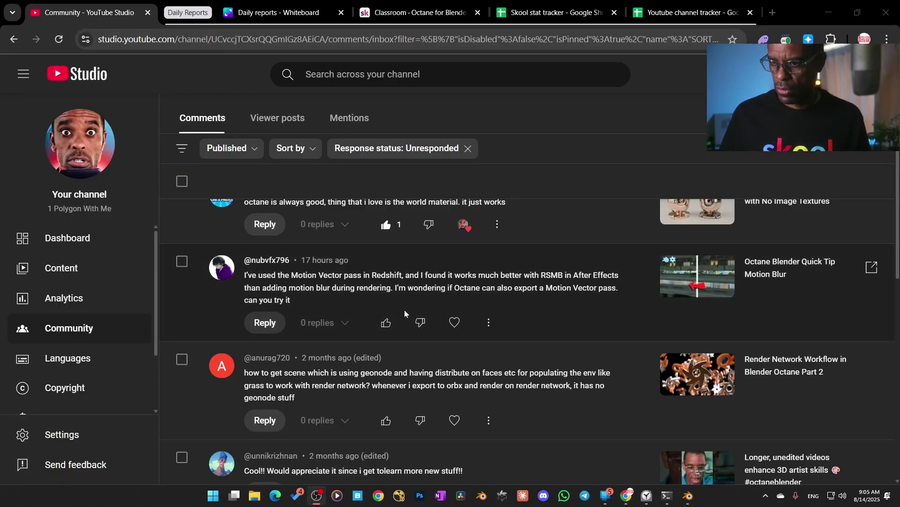
click(386, 322)
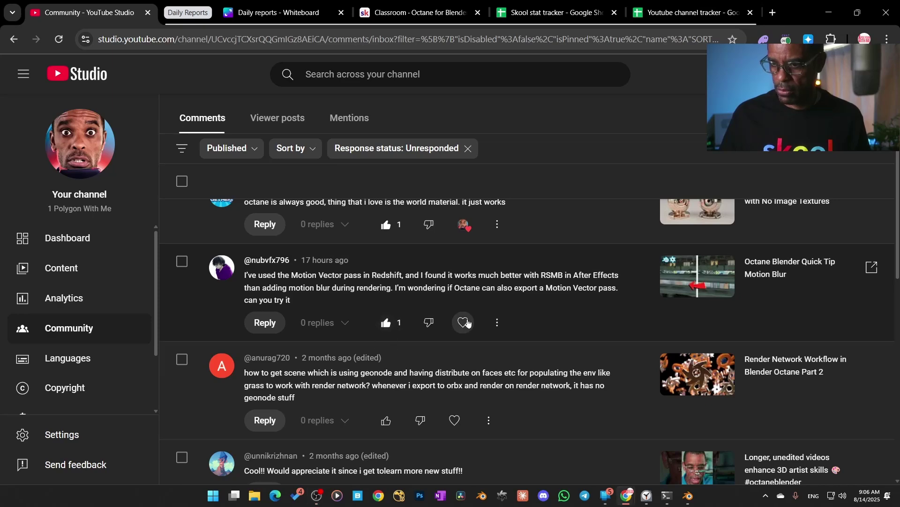
click(455, 322)
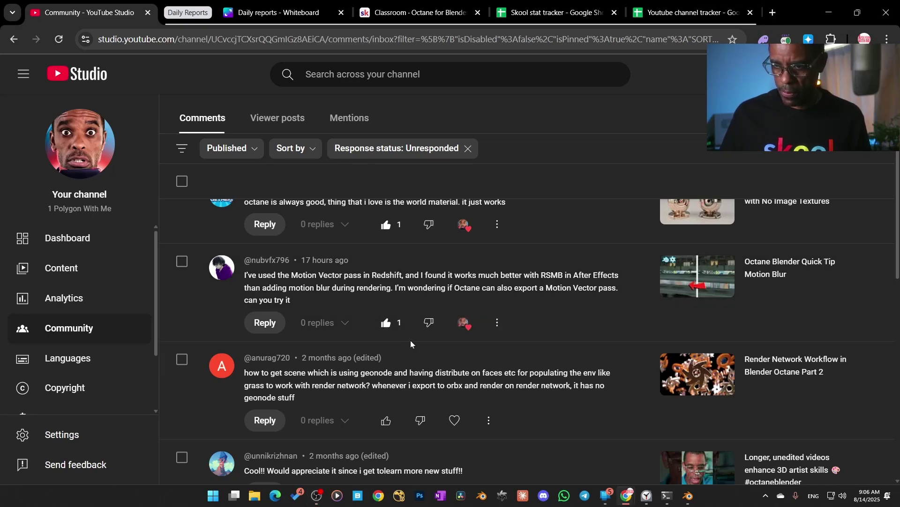
Like and heart the comment about geonode scenes on Render Network and the "Cool!!" comment on the longer, unedited videos clip.
scroll(274, 394, down, 3)
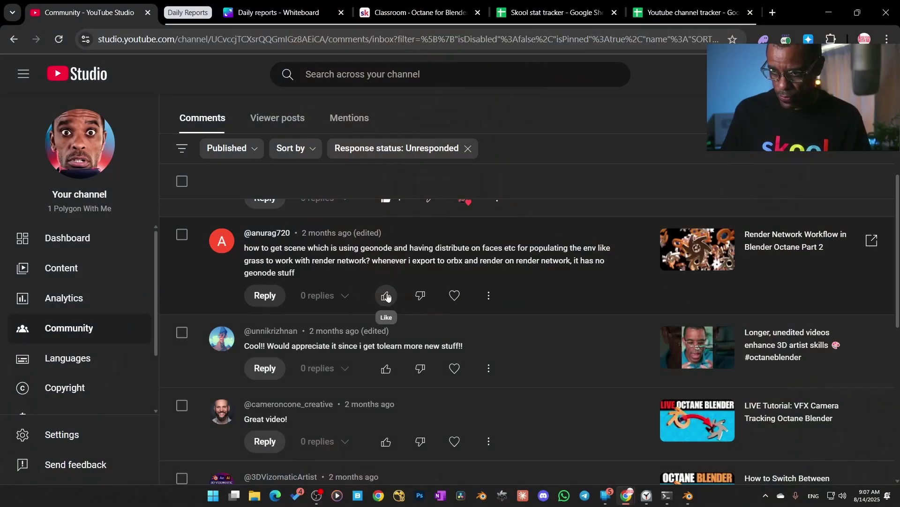
click(387, 297)
click(454, 295)
scroll(498, 323, down, 1)
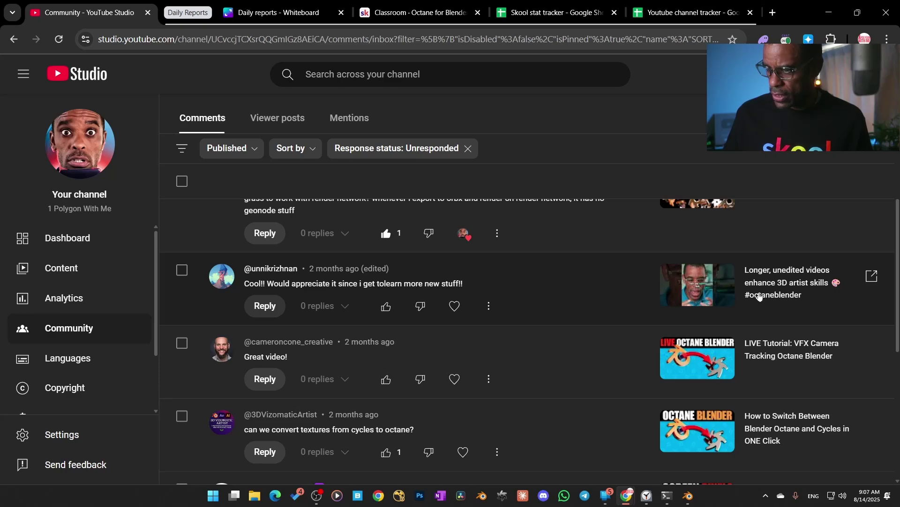
click(386, 306)
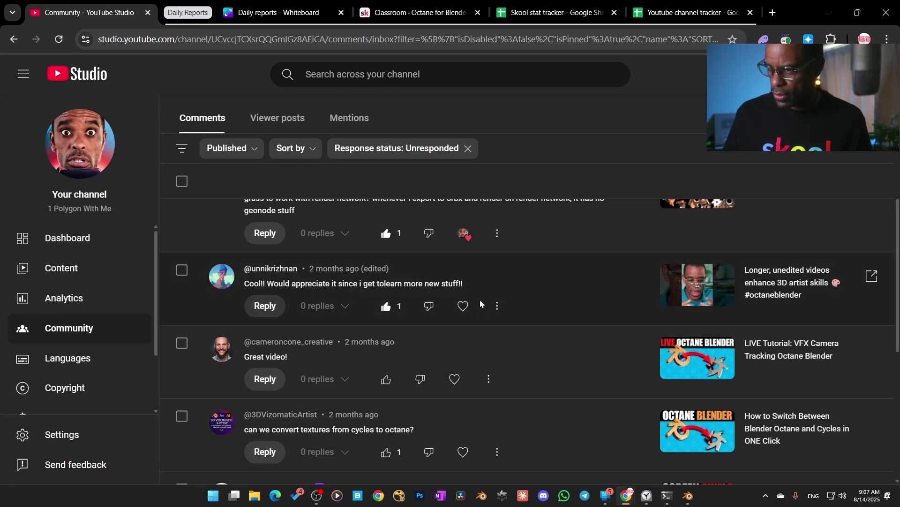
click(463, 306)
Like and heart the "Great video!" comment on the LIVE Tutorial: VFX Camera Tracking Octane Blender video.
scroll(469, 305, down, 1)
scroll(470, 309, down, 1)
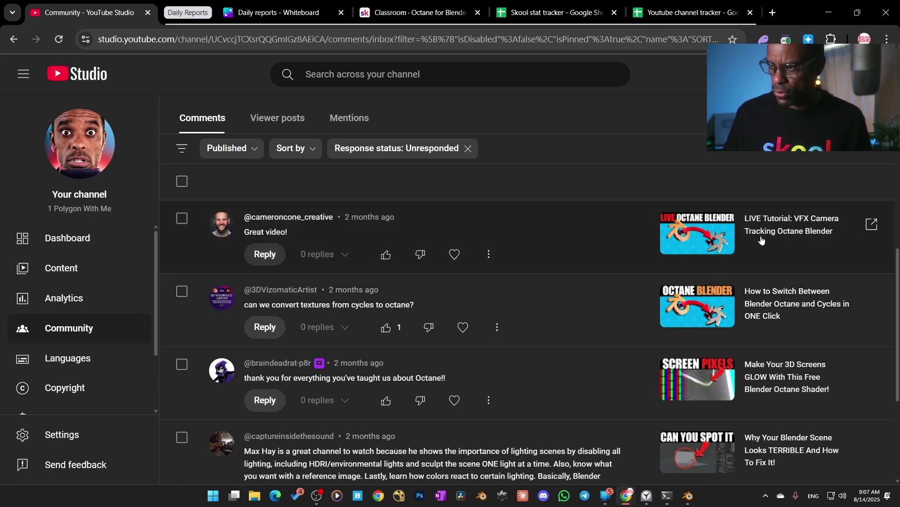
click(385, 256)
click(456, 255)
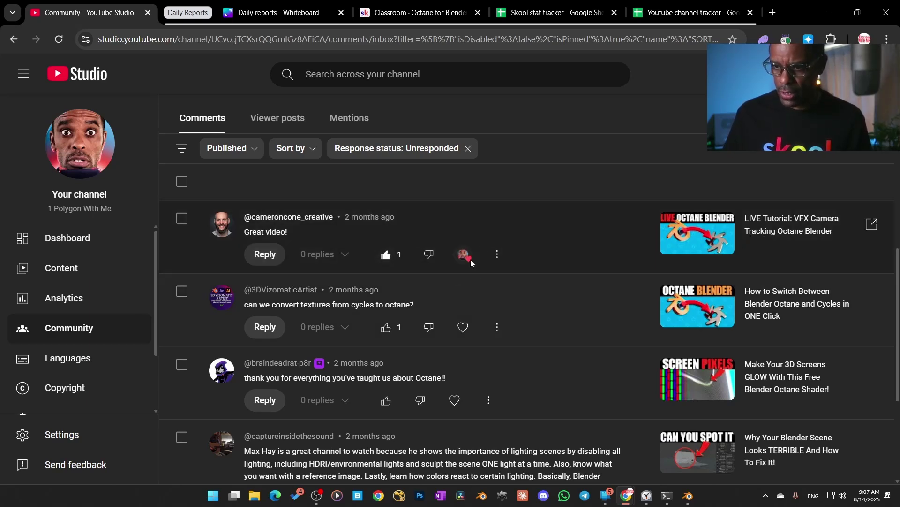
Like and heart the comment asking whether textures can be converted from Cycles to Octane.
scroll(483, 277, down, 1)
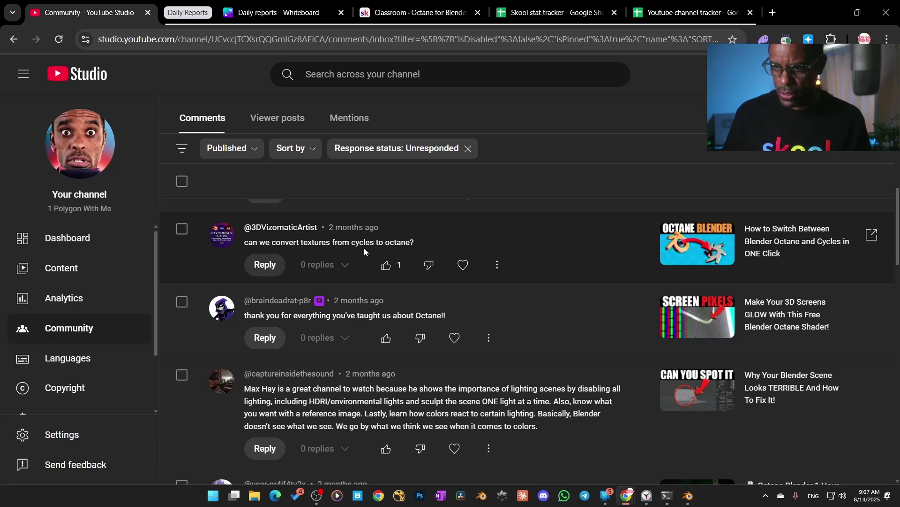
click(387, 265)
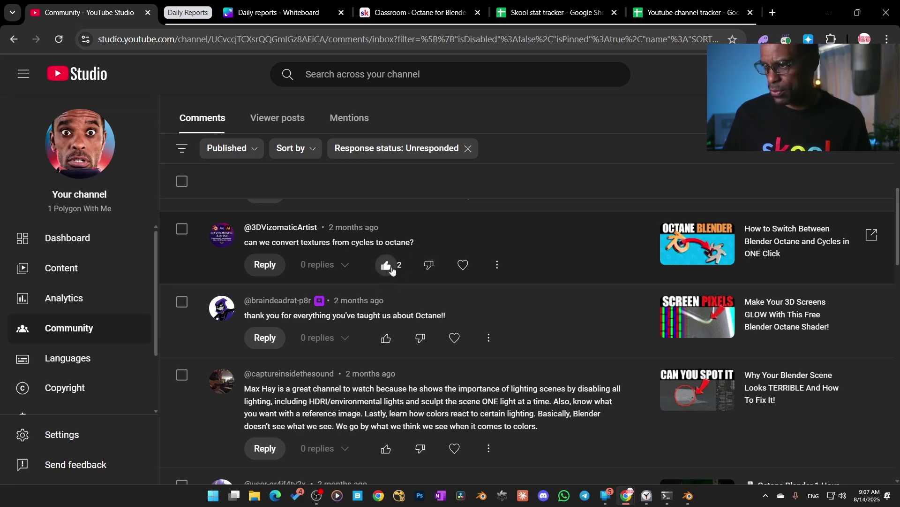
click(462, 265)
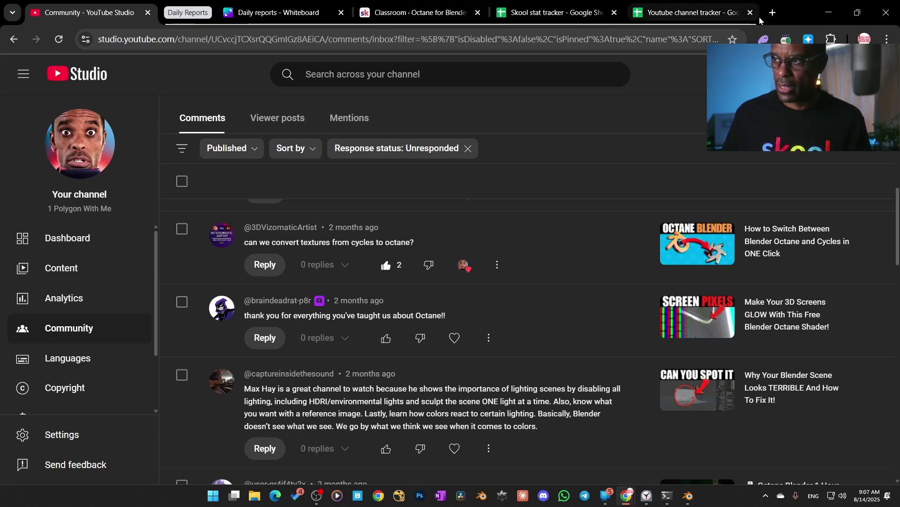
Search Google in a new browser tab for "Cycles to Octane Blender material conversion".
click(773, 13)
click(407, 219)
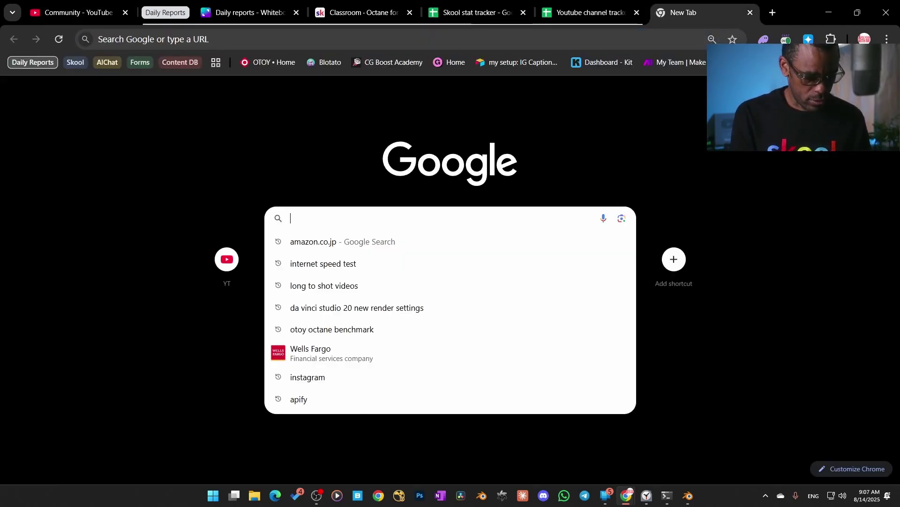
key(super+h)
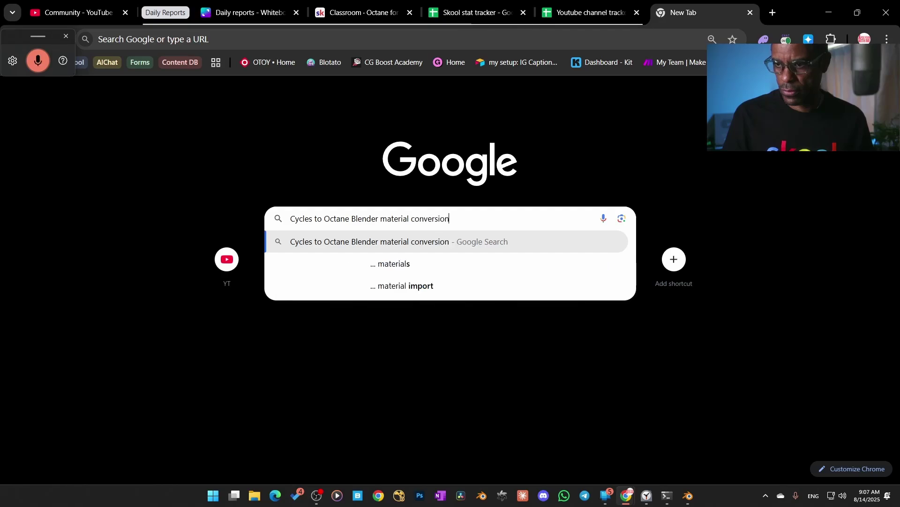
key(Return)
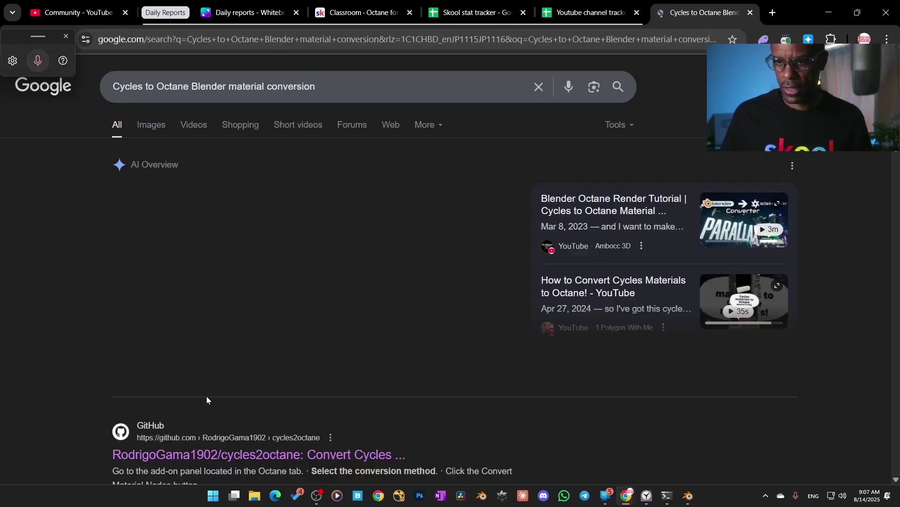
Look through the web results for tutorials and add-ons that convert Cycles materials to Octane.
scroll(254, 340, down, 5)
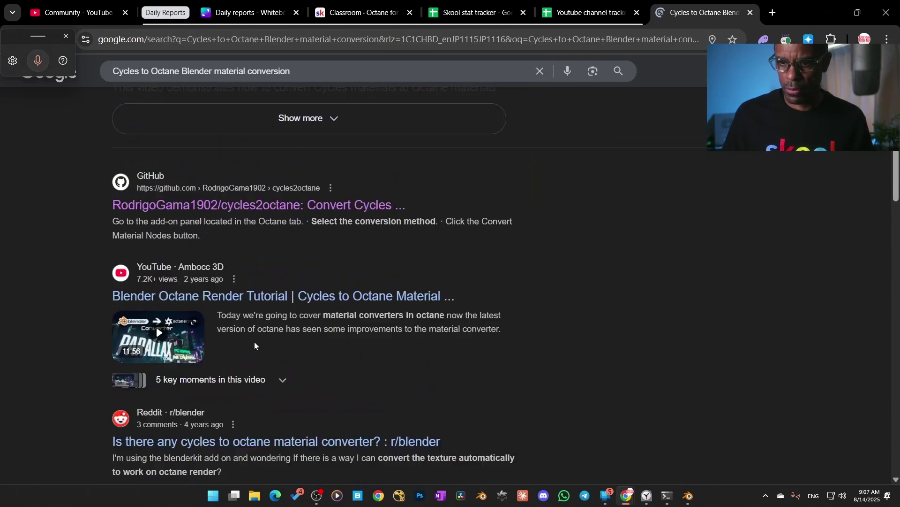
scroll(255, 346, down, 15)
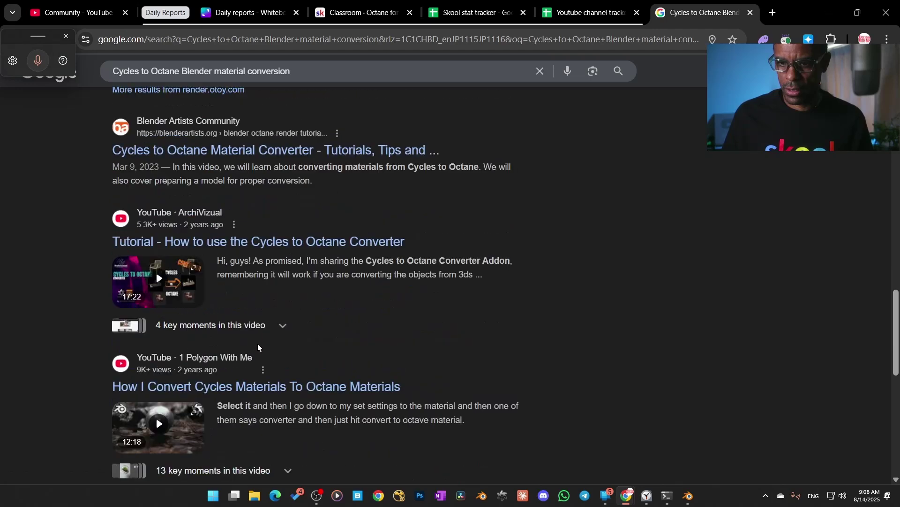
scroll(258, 344, down, 5)
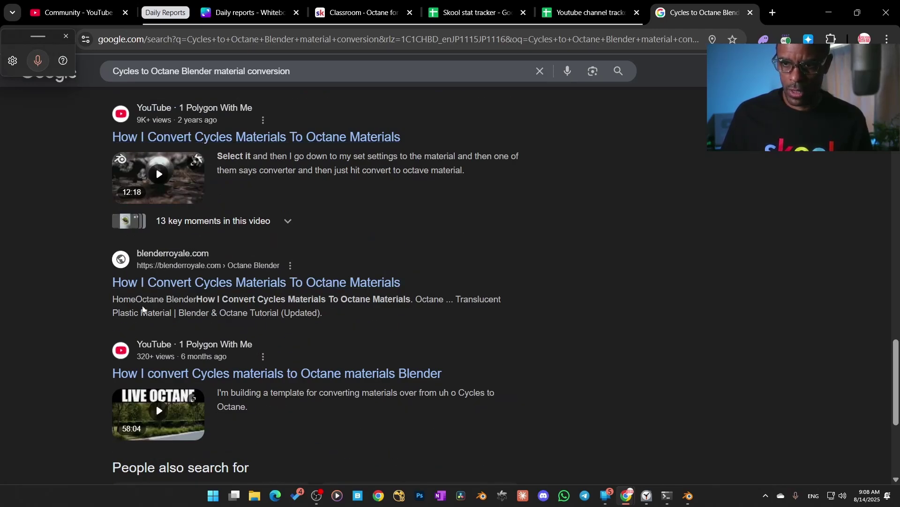
scroll(419, 292, down, 1)
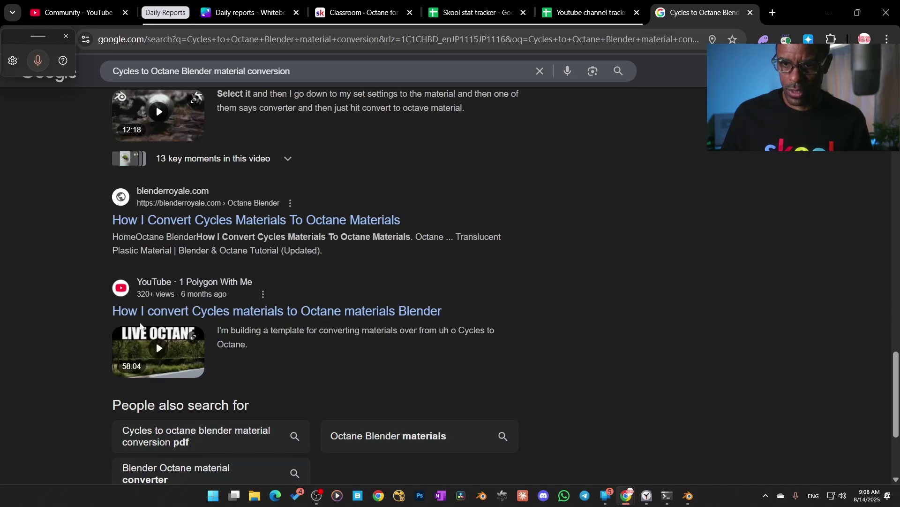
scroll(403, 327, down, 2)
scroll(382, 331, up, 5)
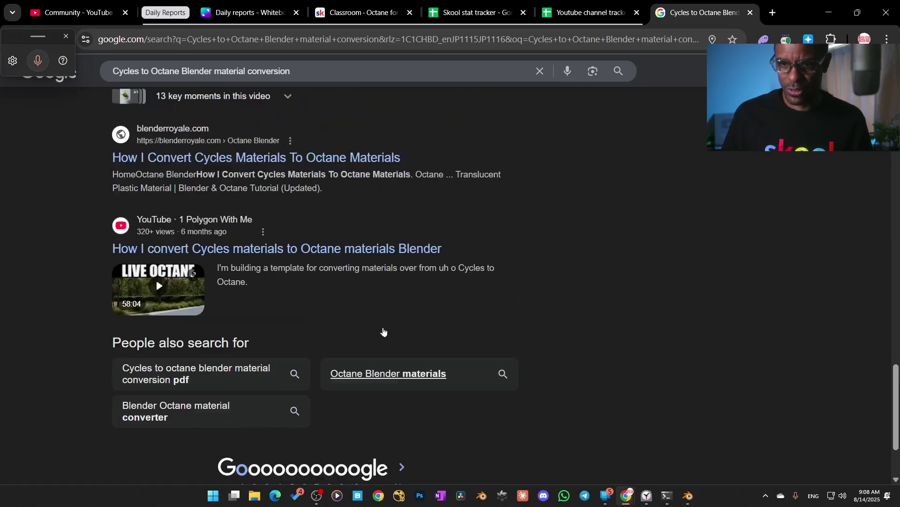
scroll(330, 329, up, 10)
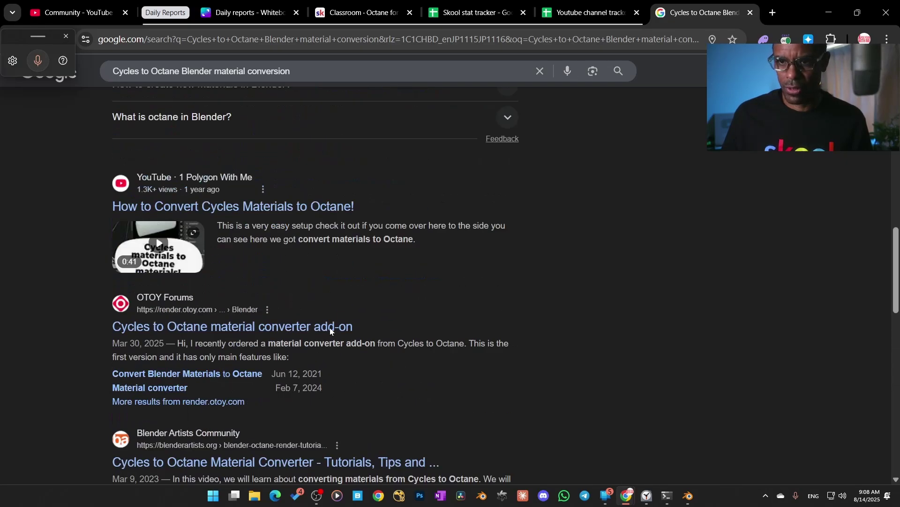
scroll(328, 326, up, 12)
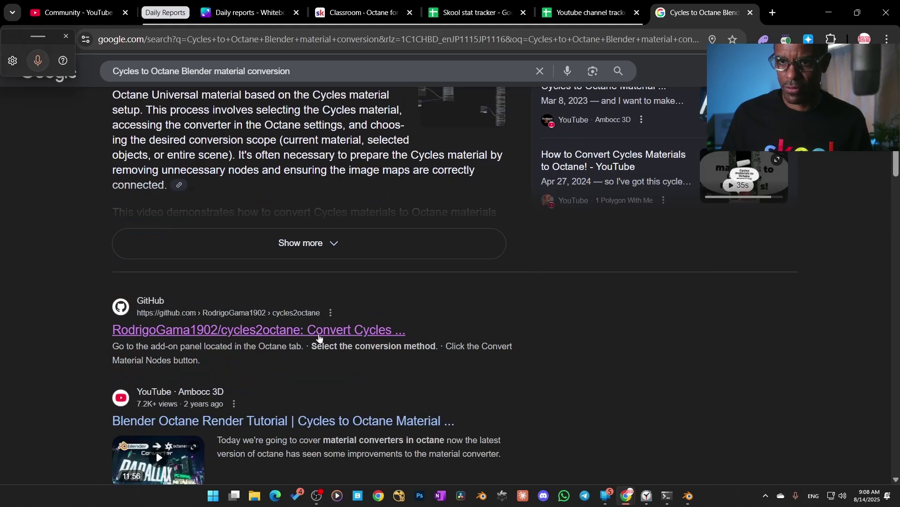
Restrict the search to videos and look through the Cycles to Octane material conversion tutorials.
click(188, 132)
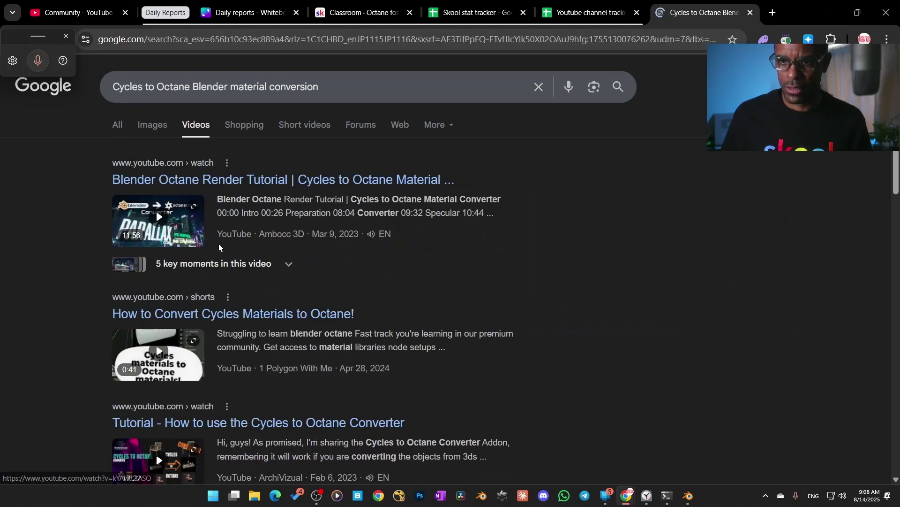
scroll(308, 273, down, 3)
scroll(308, 273, down, 9)
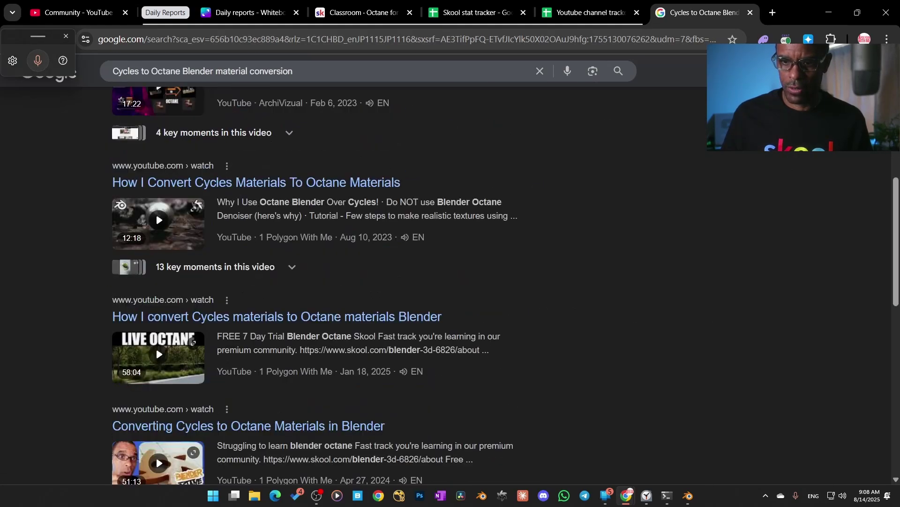
scroll(322, 286, down, 3)
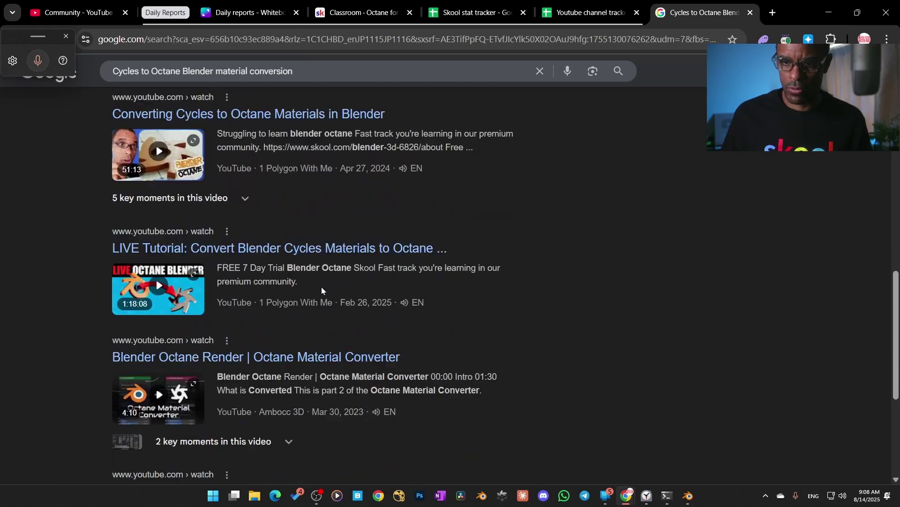
scroll(263, 371, down, 8)
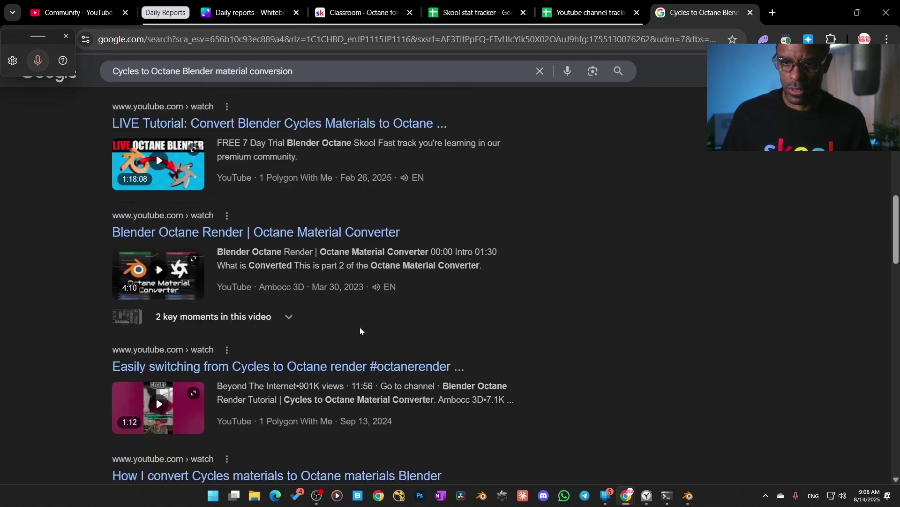
scroll(468, 372, down, 2)
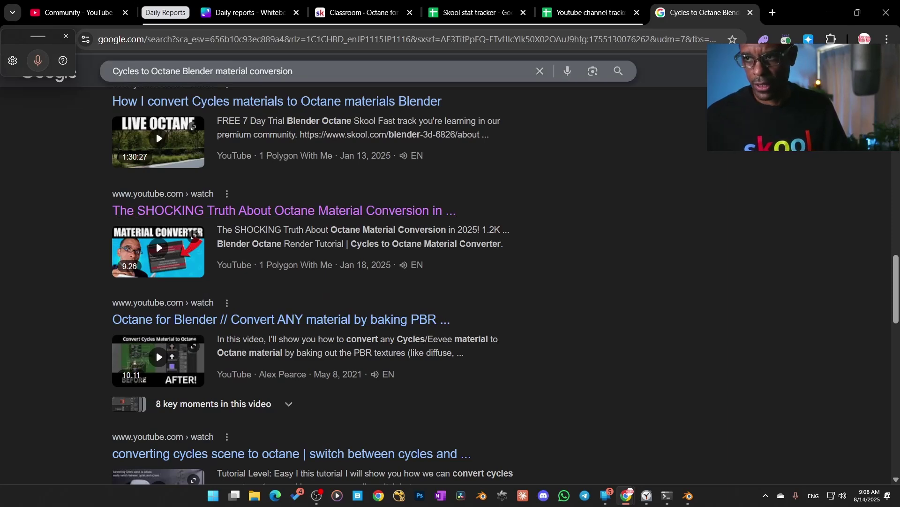
Return to the YouTube Studio comments and try to like the comment giving thanks for everything taught about Octane.
key(ctrl+1)
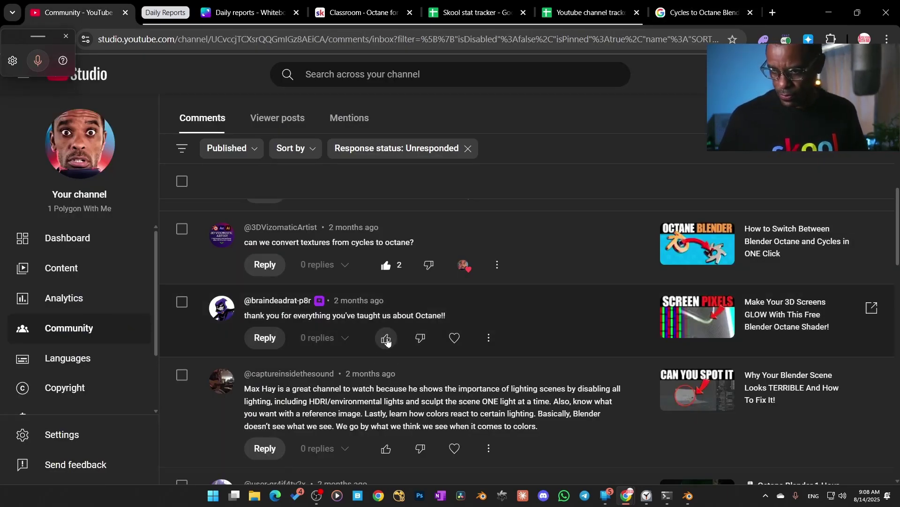
click(386, 340)
click(386, 338)
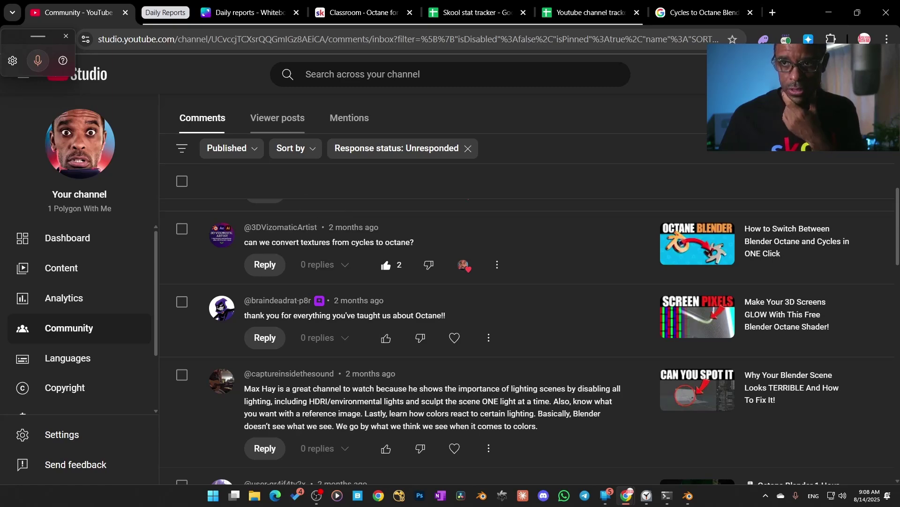
Switch to the Daily reports whiteboard in Canva and select the agenda line "2. Building strategizing in public".
click(352, 18)
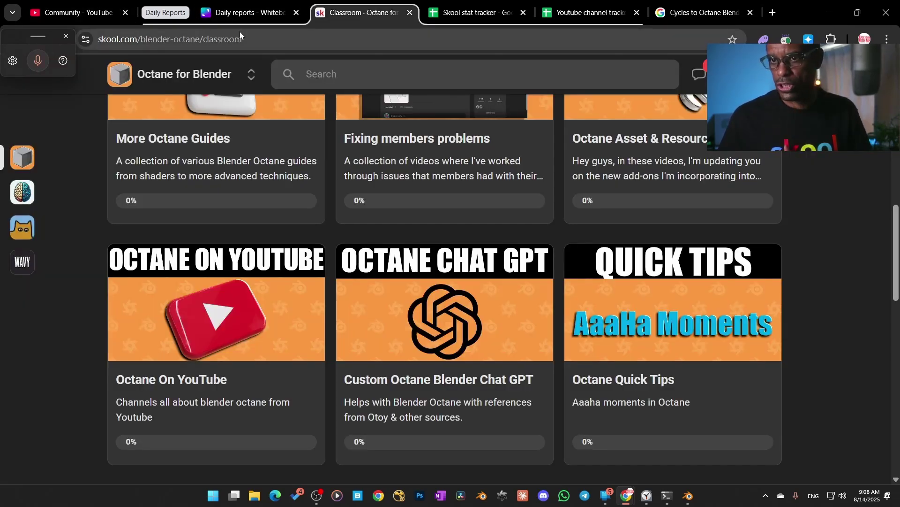
click(253, 13)
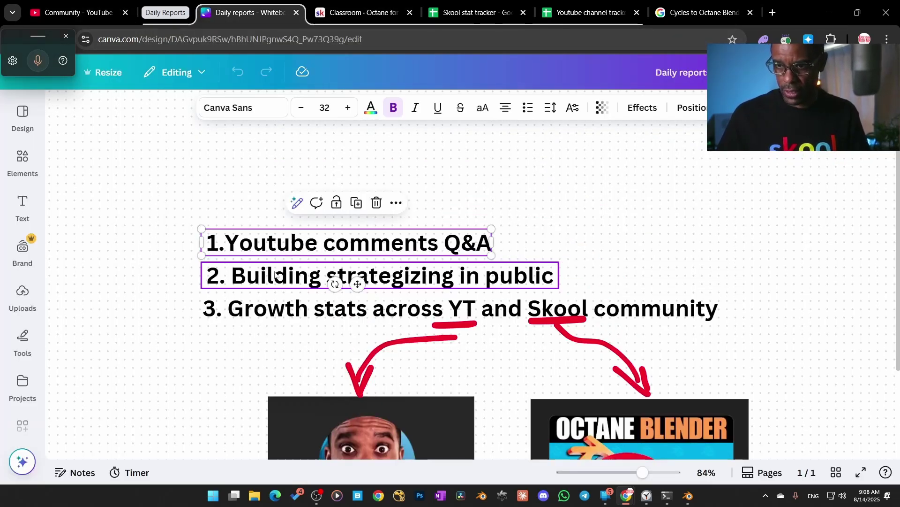
click(277, 275)
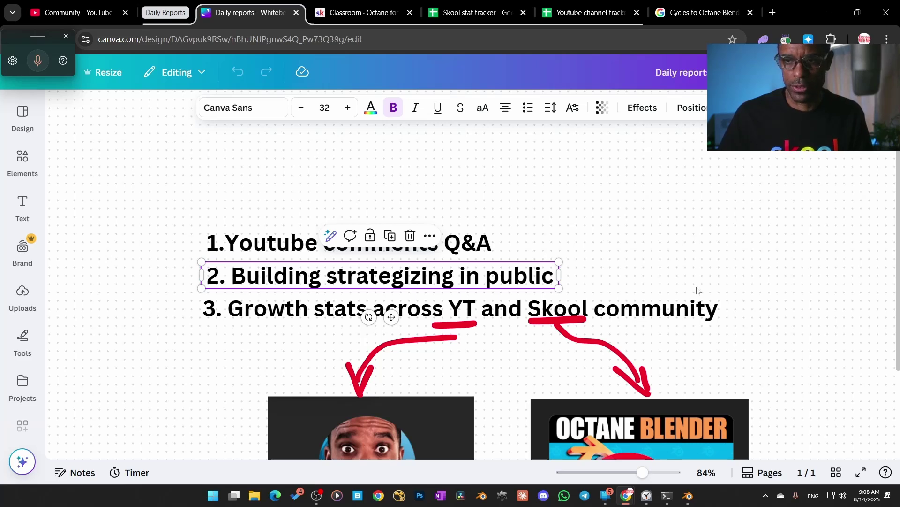